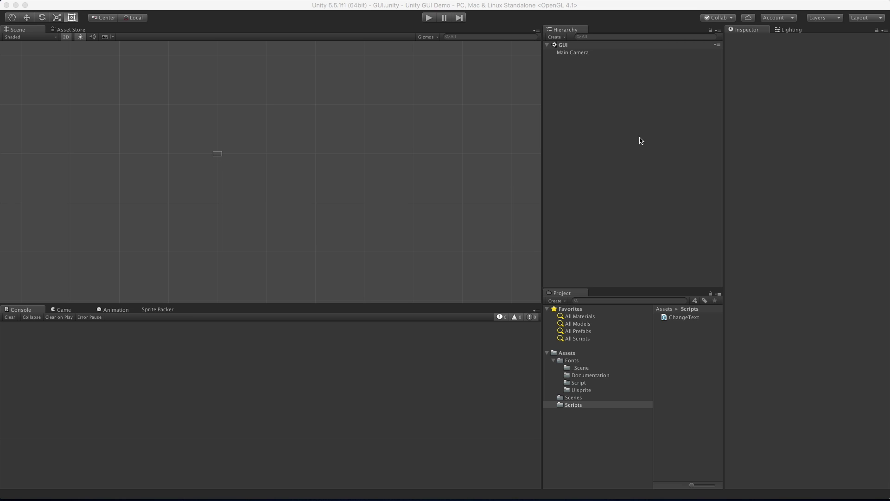
Step: Add a UI Text to the scene, which also creates a Canvas and an EventSystem
click(69, 37)
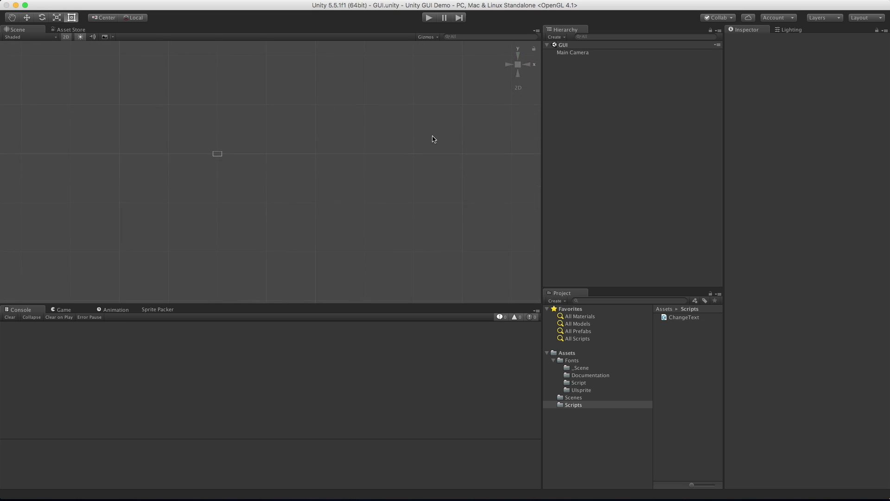
right_click(596, 115)
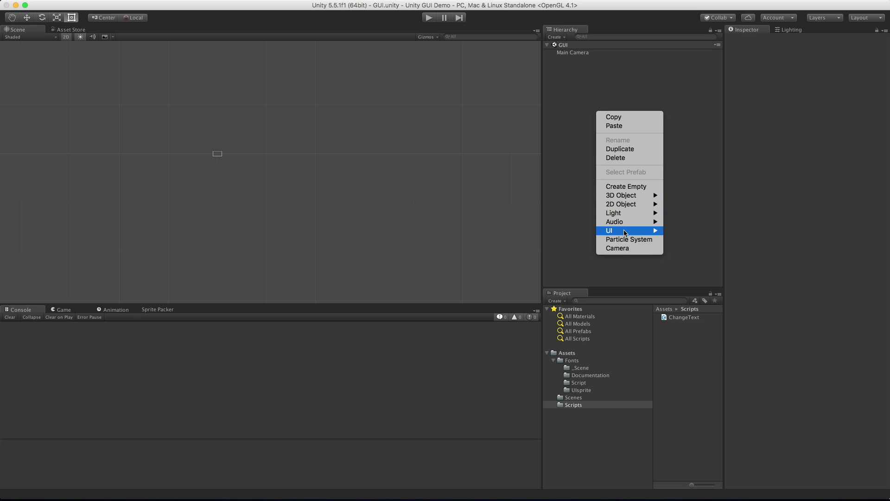
mouse_move(626, 232)
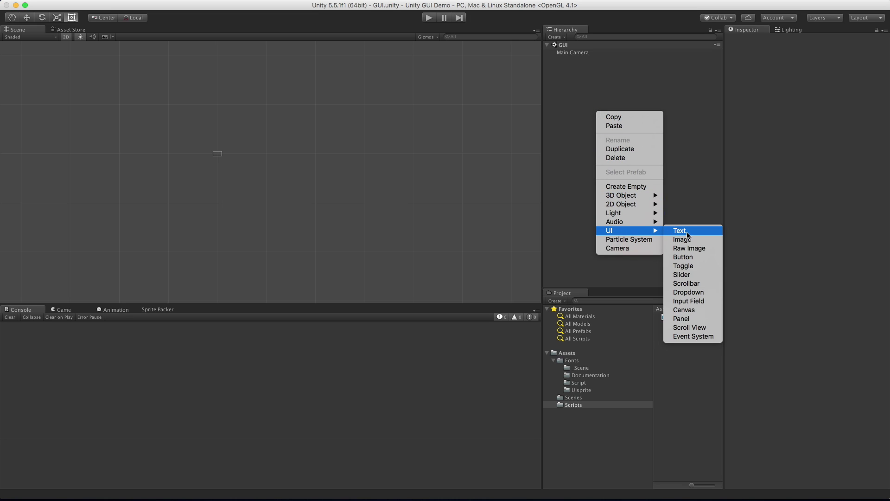
click(687, 233)
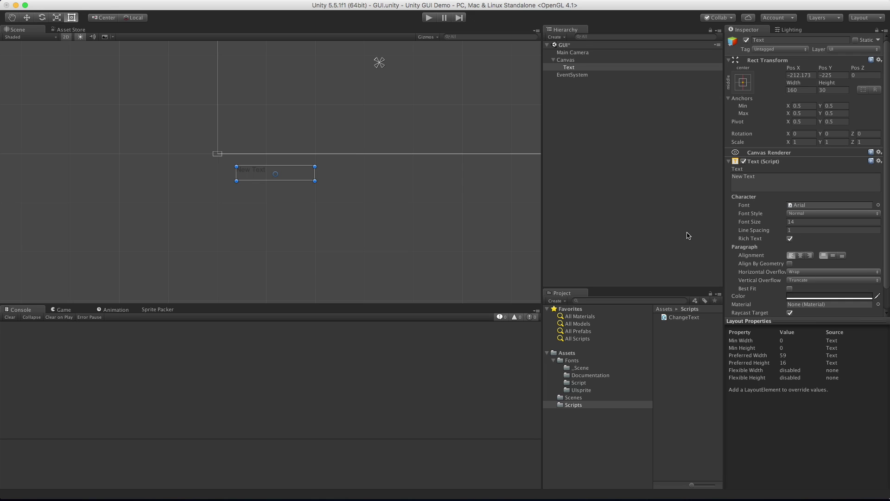
Step: Inspect the Canvas, EventSystem and Text, then delete the Text
click(569, 62)
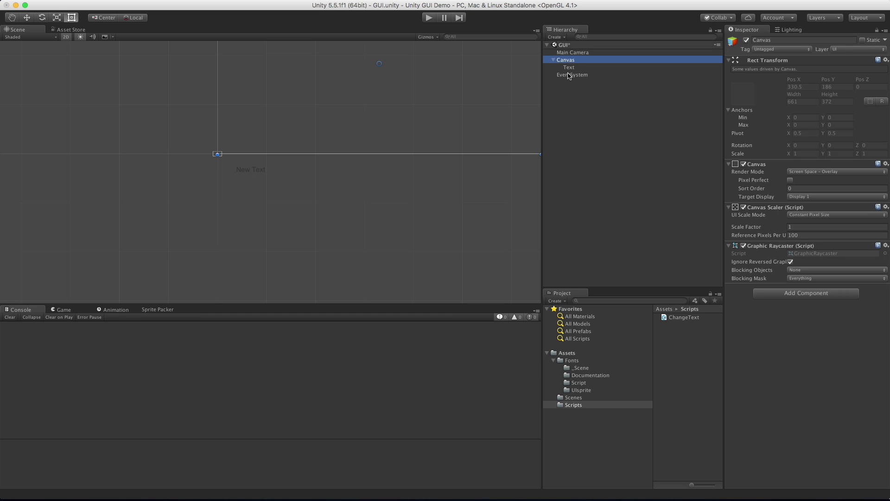
click(569, 73)
click(574, 69)
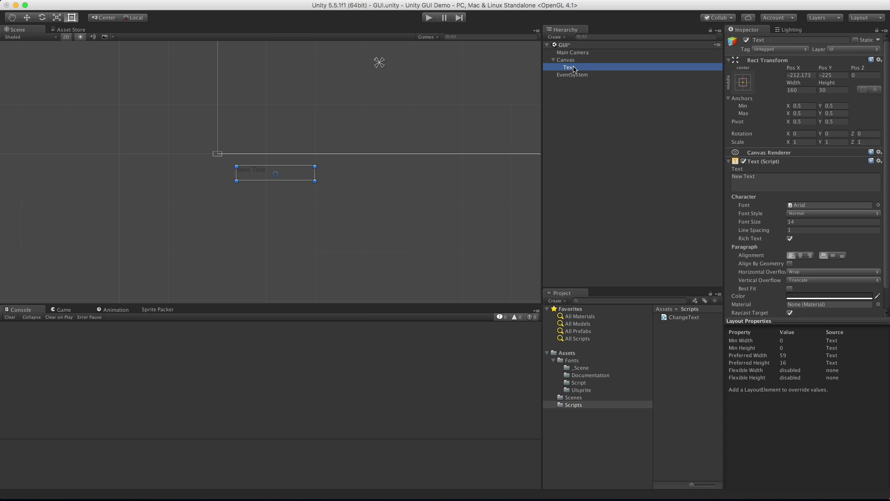
right_click(574, 69)
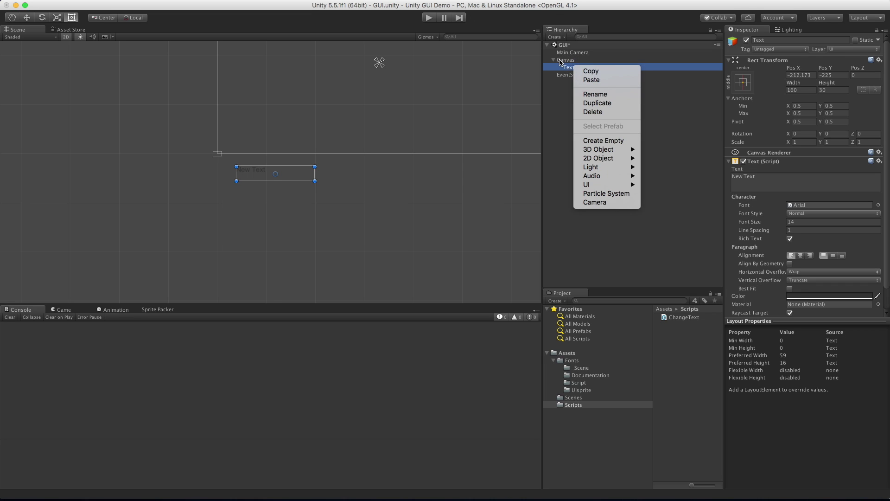
click(593, 112)
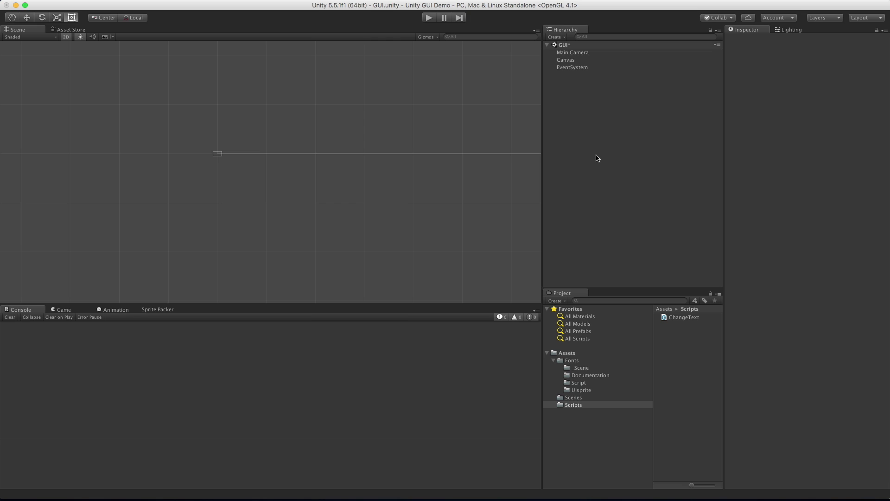
Step: Create a UI Text, a second Canvas and another UI Text in the Hierarchy
right_click(597, 157)
mouse_move(636, 272)
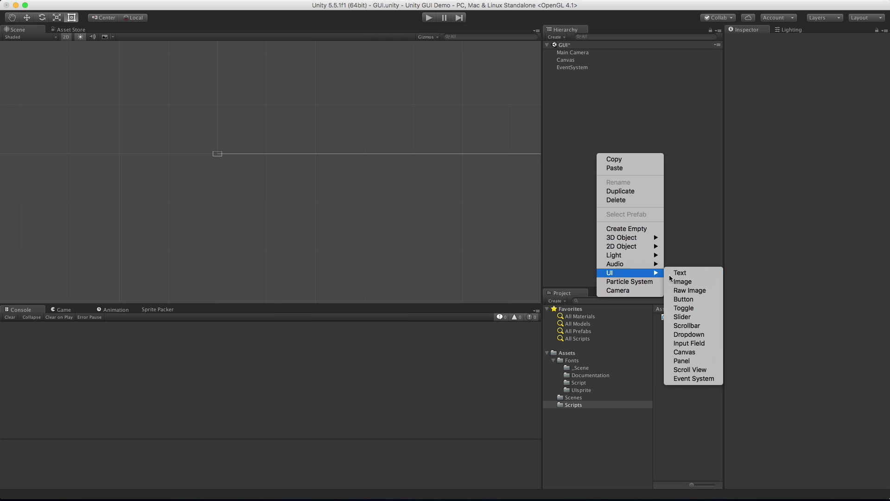
click(694, 275)
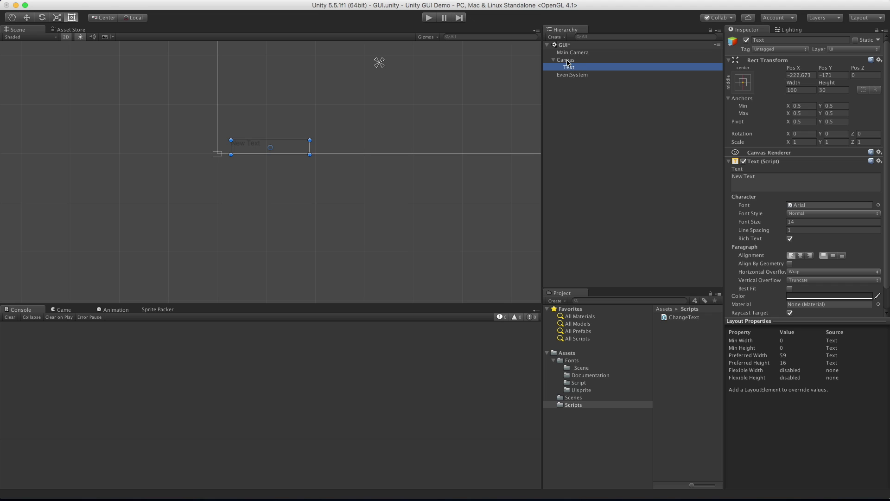
right_click(571, 113)
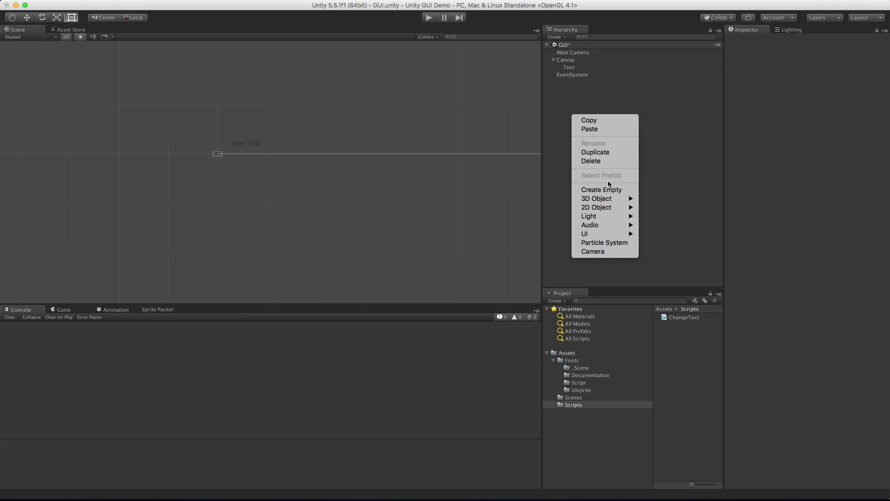
mouse_move(621, 234)
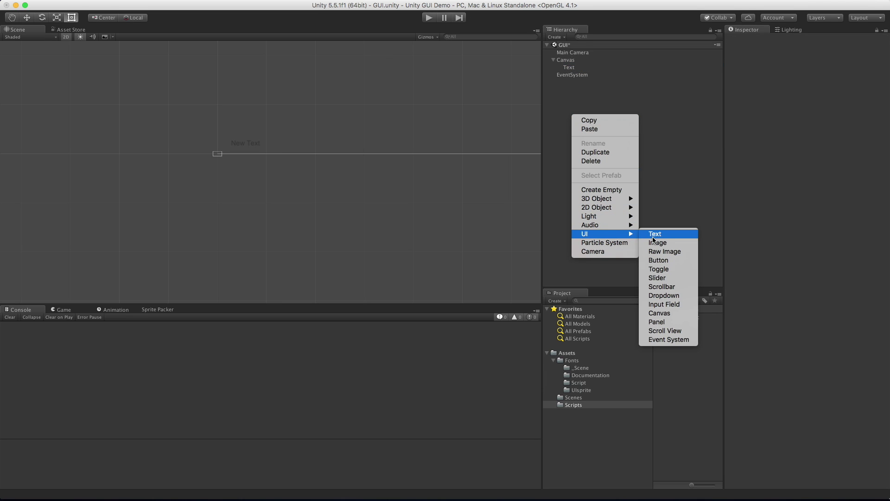
click(654, 311)
right_click(607, 261)
mouse_move(649, 342)
mouse_move(649, 376)
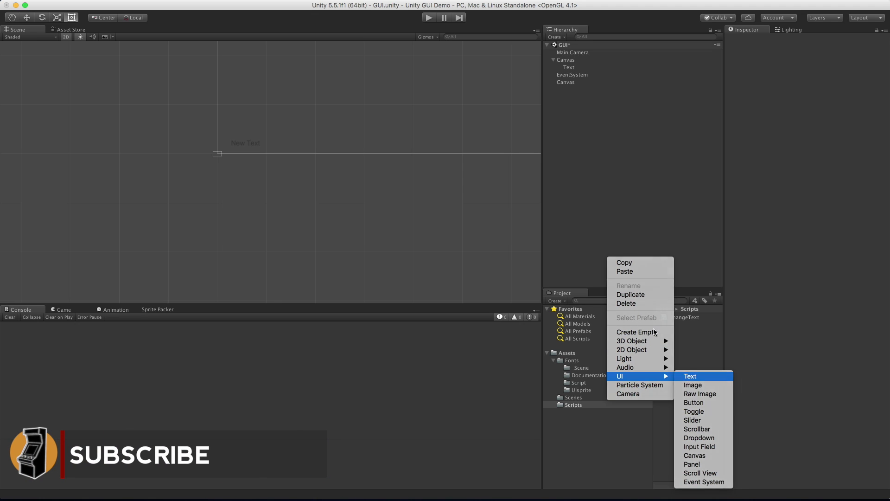
click(681, 375)
Step: Move the new Text under the first Canvas and delete the second Canvas and duplicate Text
drag(569, 90, 571, 64)
click(581, 120)
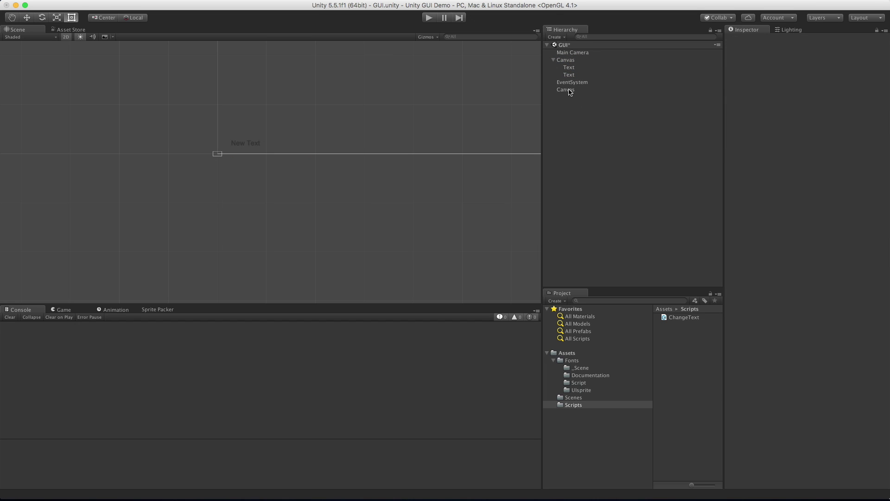
click(570, 90)
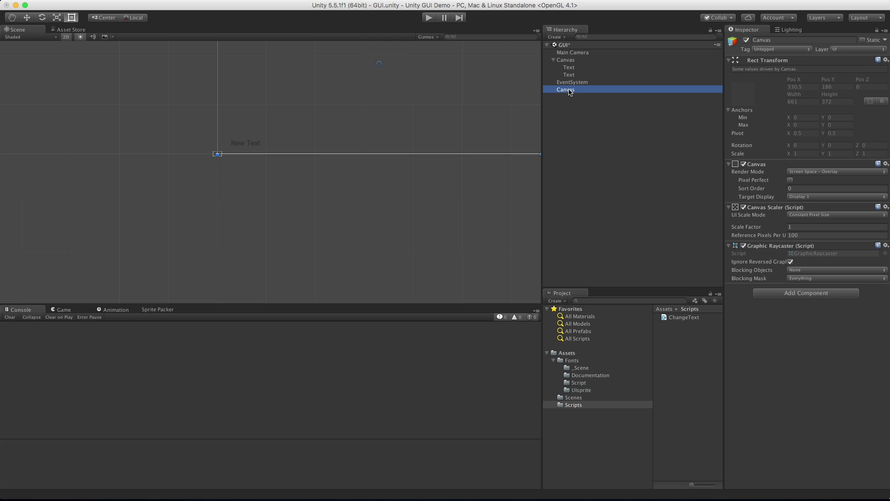
key(super+BackSpace)
click(577, 76)
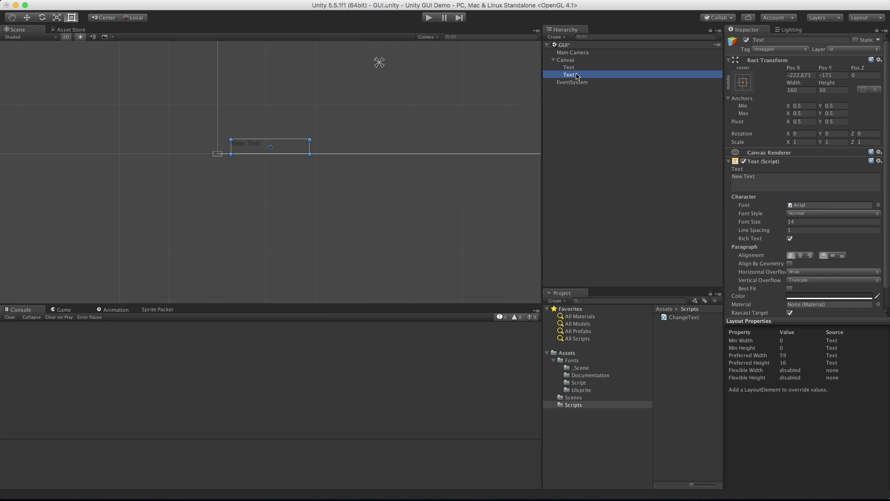
key(super+BackSpace)
click(571, 68)
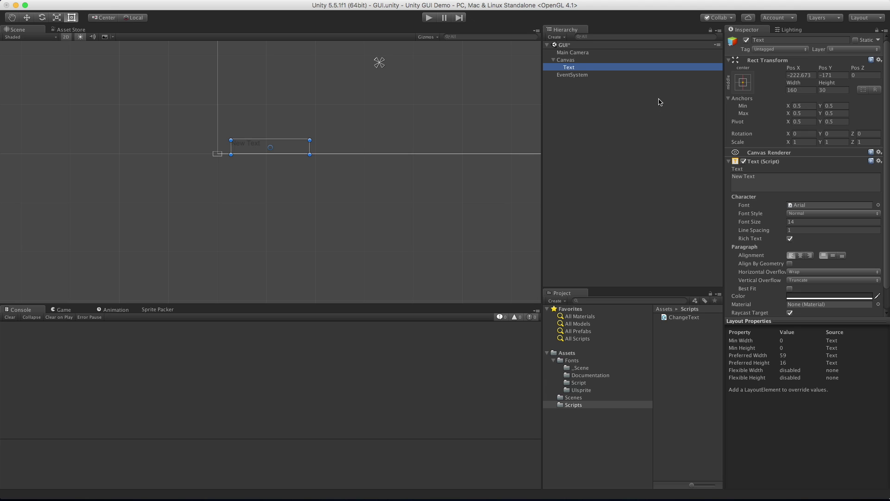
Step: Apply the top-left anchor preset with pivot and position so the Text sits at 0, 0, then preview the Game view
scroll(357, 185, down, 3)
middle_drag(354, 165, 365, 214)
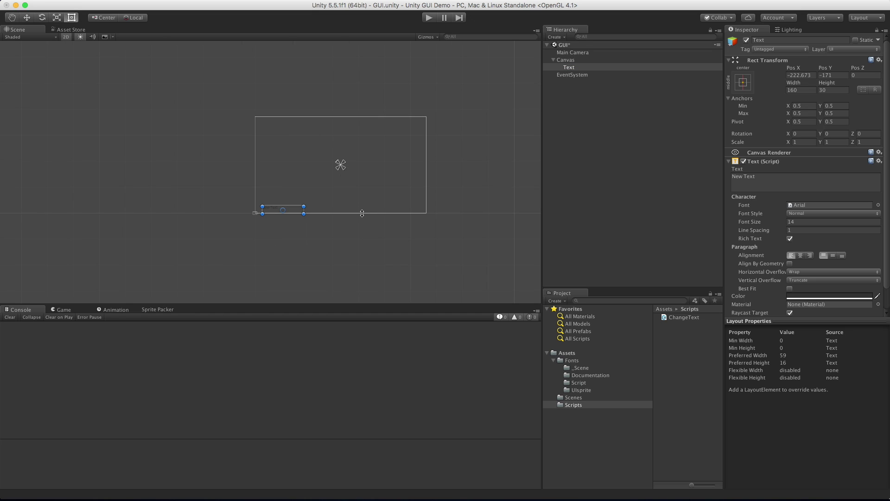
click(744, 82)
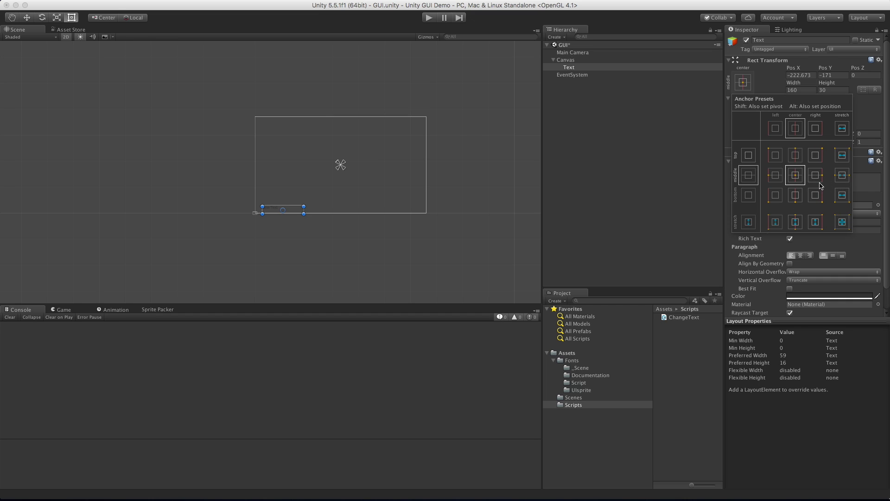
key(shift)
key(alt)
key(alt)
key(alt)
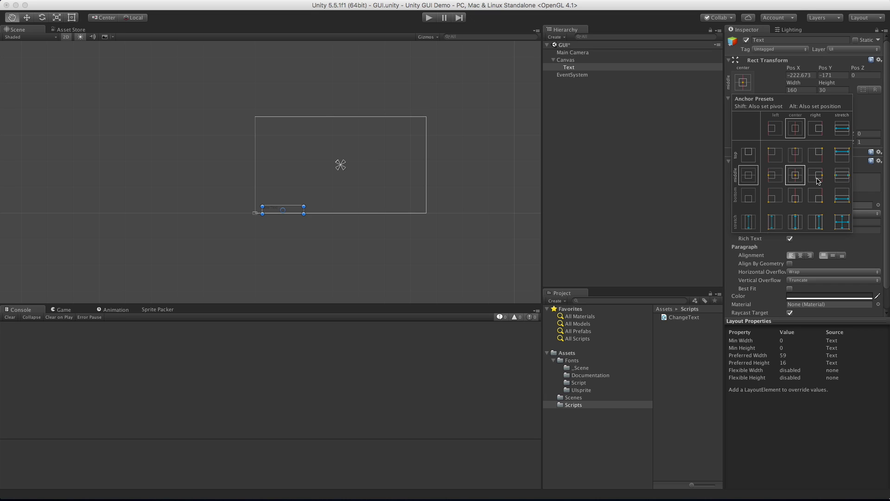
alt+click(776, 155)
key(alt)
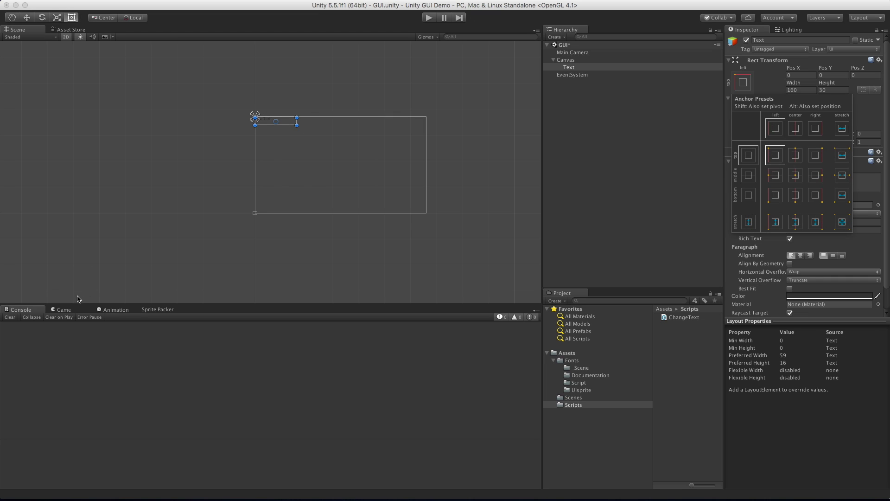
click(65, 311)
click(65, 312)
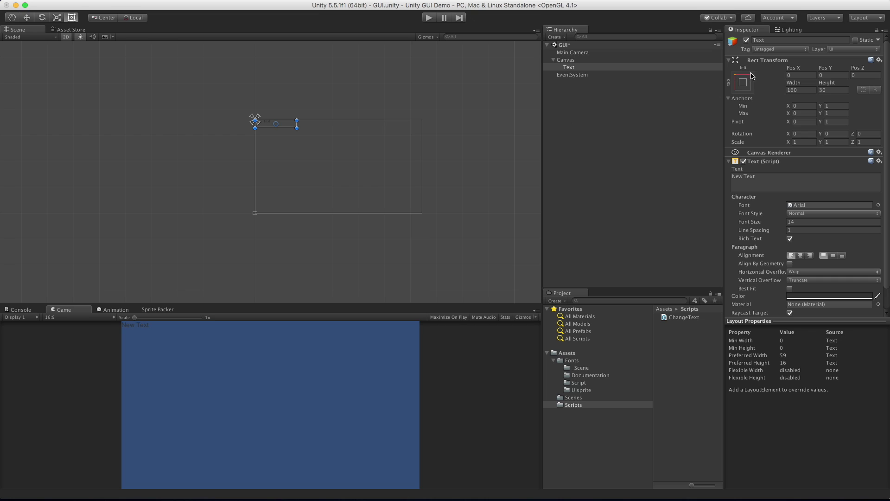
Step: Set the Text's position to Pos X 10 and Pos Y 0
click(800, 75)
text(10)
key(Return)
click(833, 74)
key(BackSpace)
text(-10)
key(BackSpace)
key(BackSpace)
key(Tab)
Step: Enlarge the Game view scale to about 1.4x to examine the text
scroll(777, 185, down, 2)
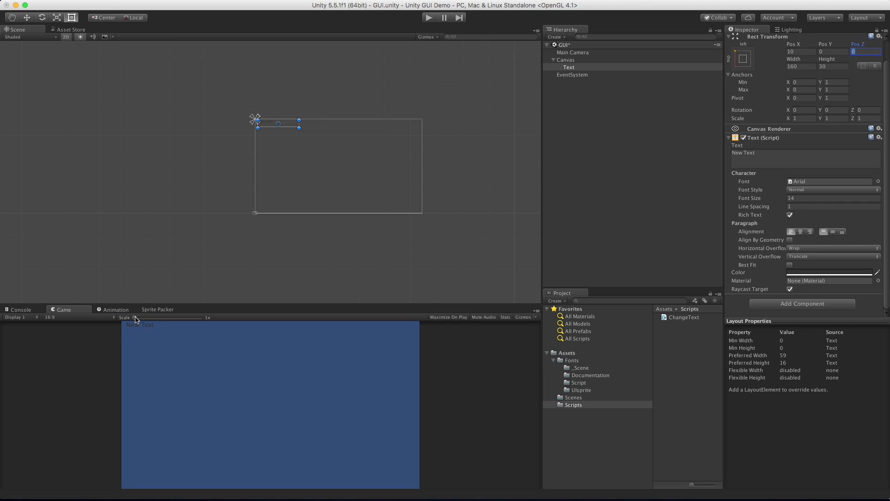
drag(135, 319, 180, 318)
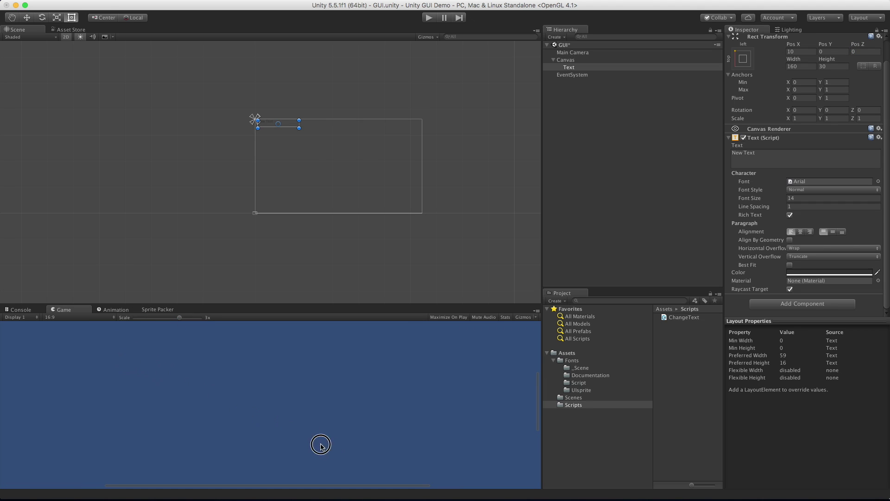
scroll(178, 367, down, 4)
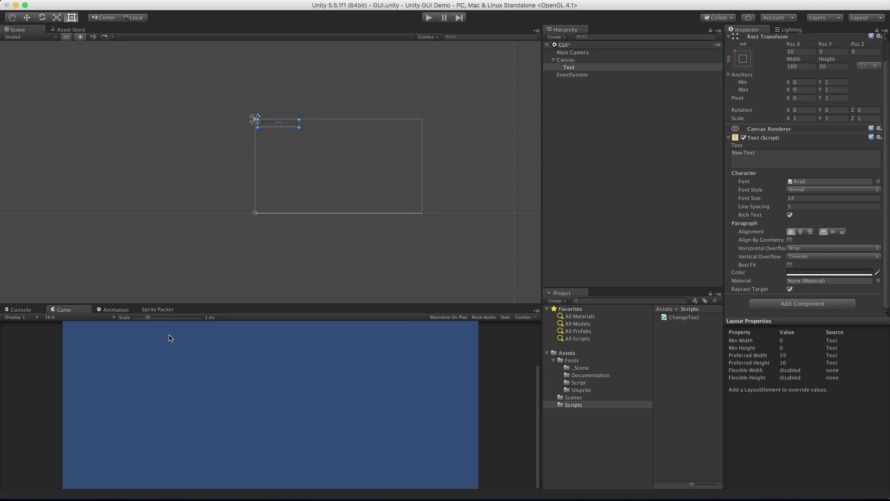
scroll(171, 338, down, 2)
Step: Paste the New Text line to make four lines and add a fifth line reading 1.000.000
click(777, 156)
key(super+c)
click(776, 156)
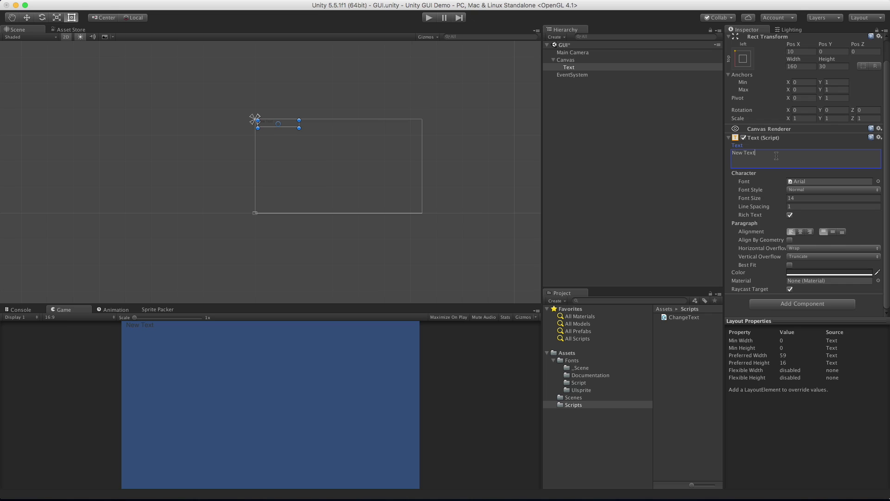
triple_click(777, 156)
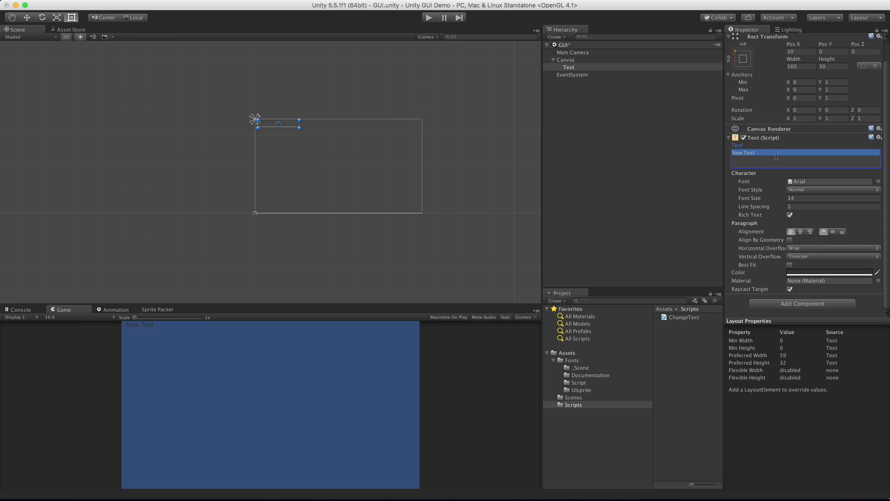
key(super+v)
key(super+v)
key(super+v)
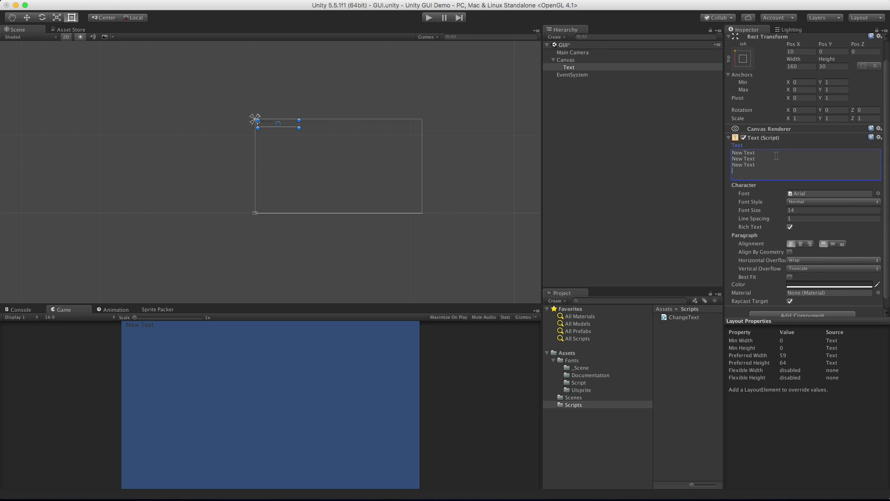
key(super+v)
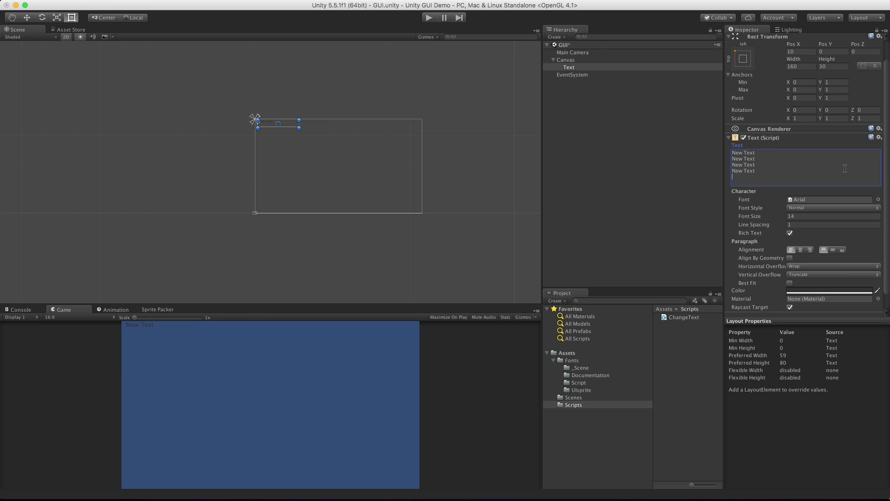
text(1.000.000)
Step: Assign the JazzCreateBubble font from Assets > Fonts to the Text's Font field
click(575, 363)
click(578, 364)
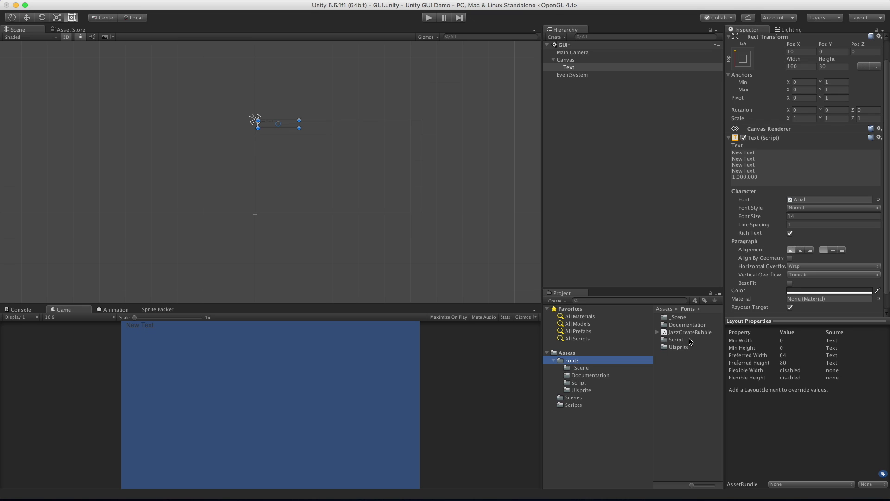
drag(694, 334, 830, 202)
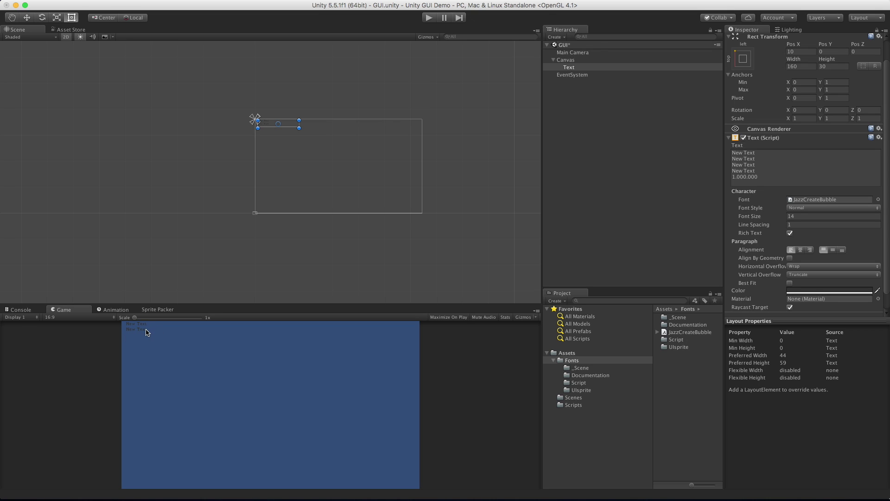
click(878, 199)
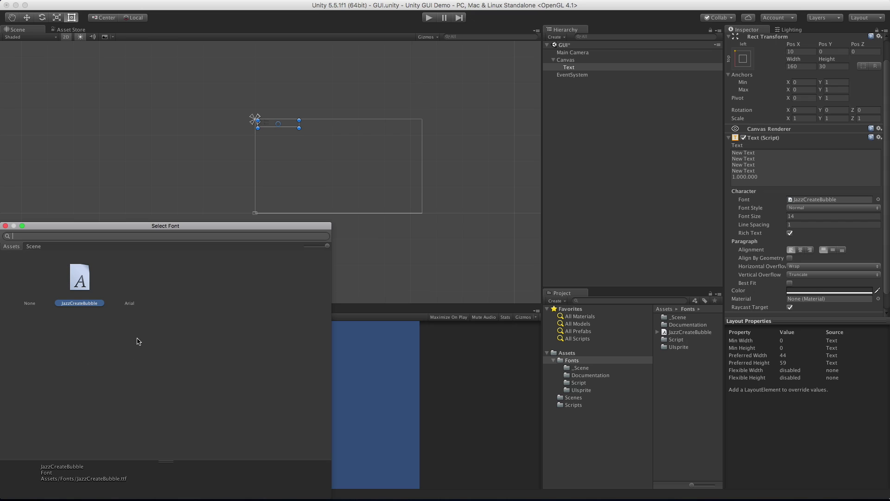
click(129, 289)
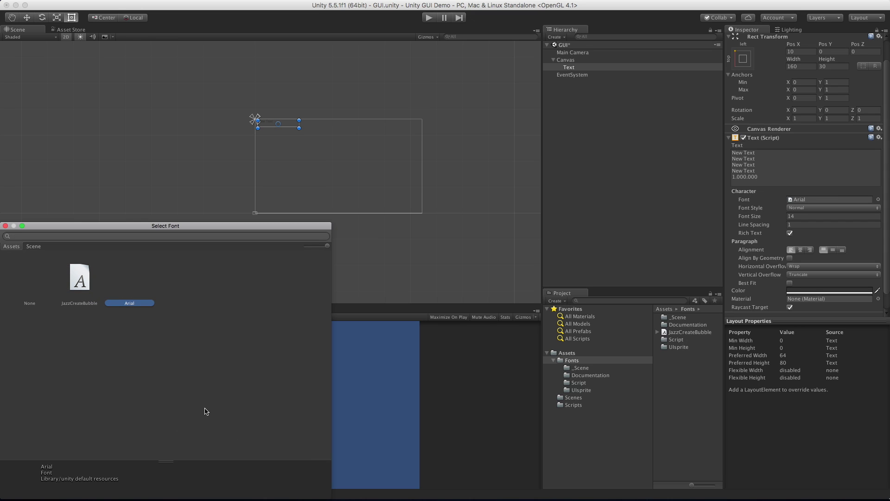
click(85, 284)
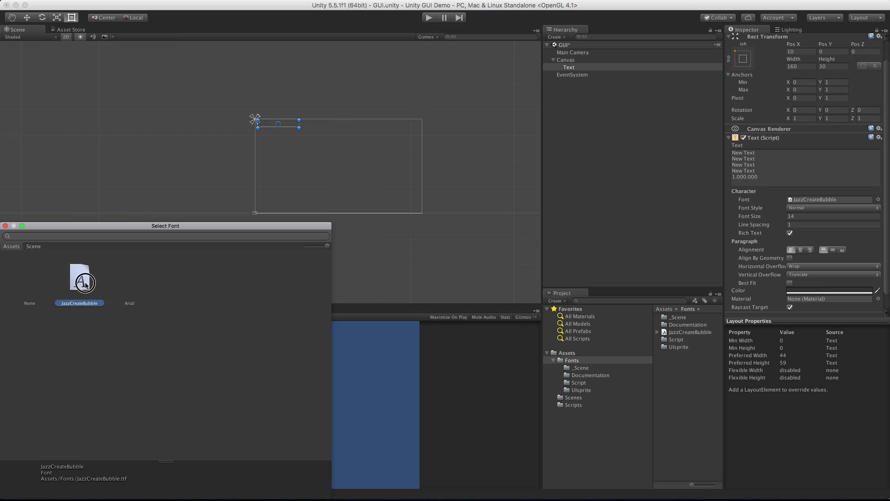
click(85, 284)
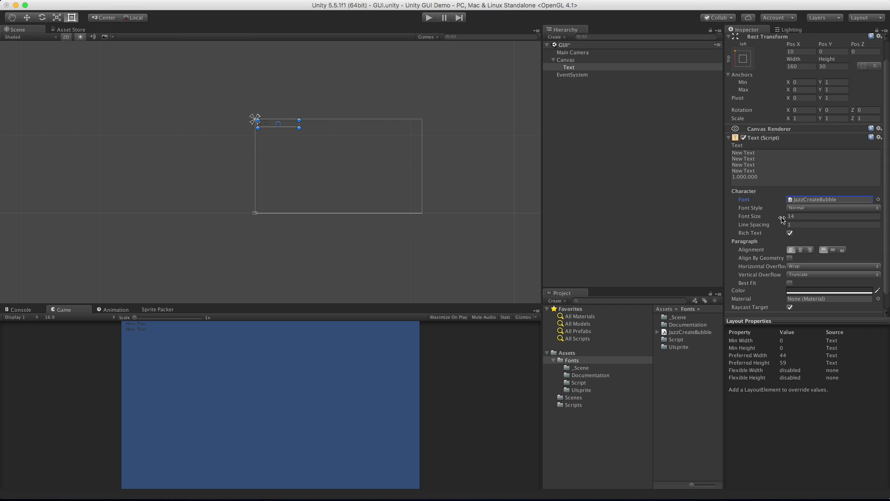
Step: Raise the font size to 34 and widen the text box
mouse_move(783, 218)
mouse_down()
mouse_move(840, 218)
mouse_move(796, 224)
mouse_up()
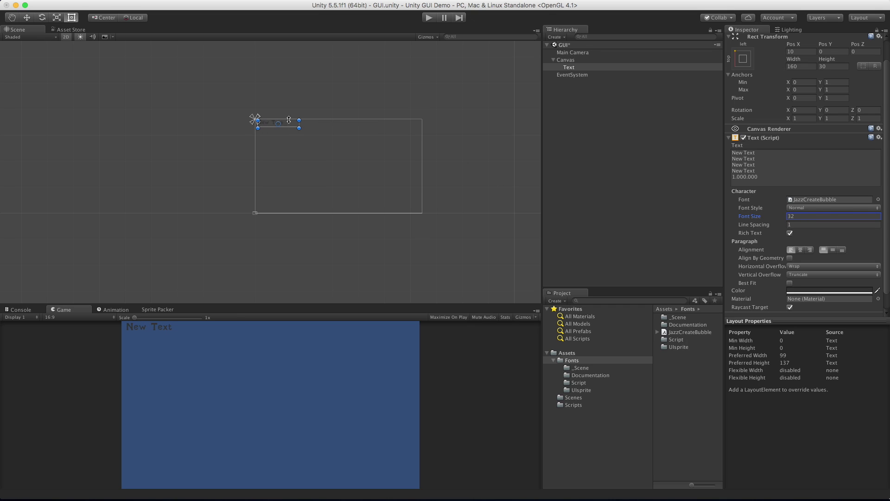
drag(786, 219, 787, 218)
drag(292, 128, 321, 145)
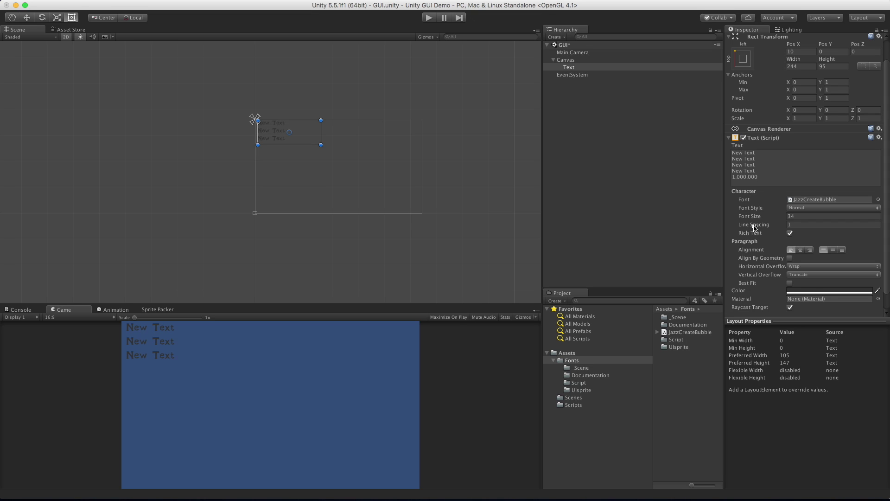
Step: Stretch the text box to 244 × 248 and set line spacing to 0.8
click(801, 225)
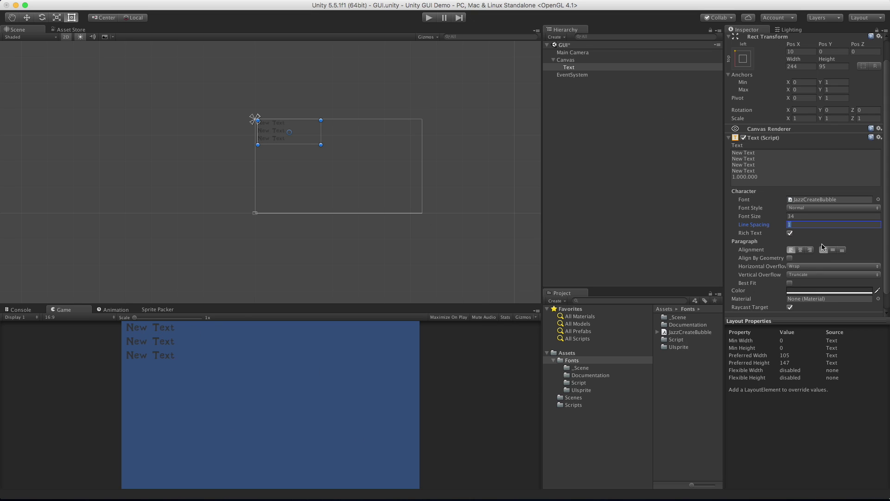
text(2)
drag(314, 145, 315, 185)
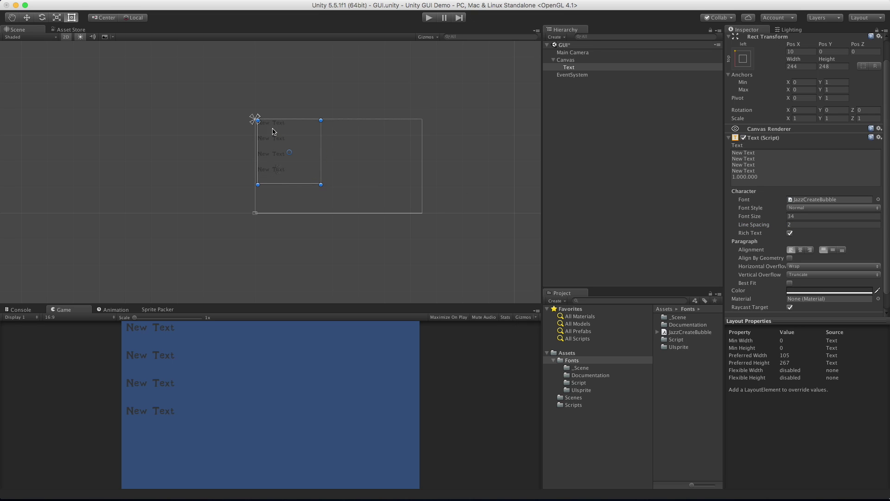
click(801, 223)
text(1)
key(BackSpace)
text(.8)
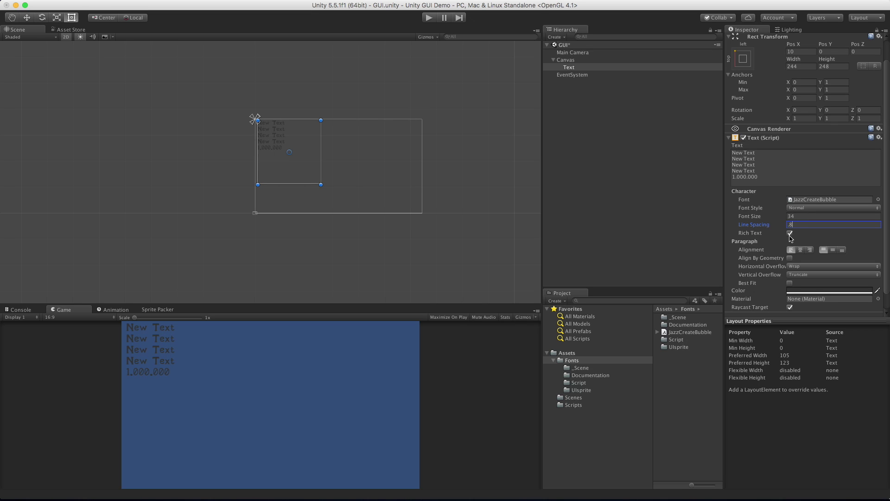
Step: Wrap line one in <b></b> and line two in <color=#ff0000ff></color> rich-text tags
click(761, 153)
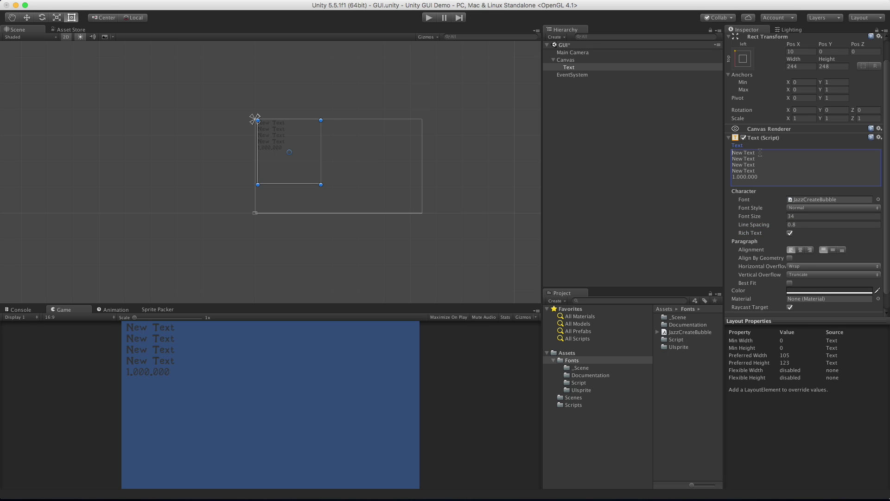
text(<)
text(b>)
text(<)
text(/b>)
text(<color=#)
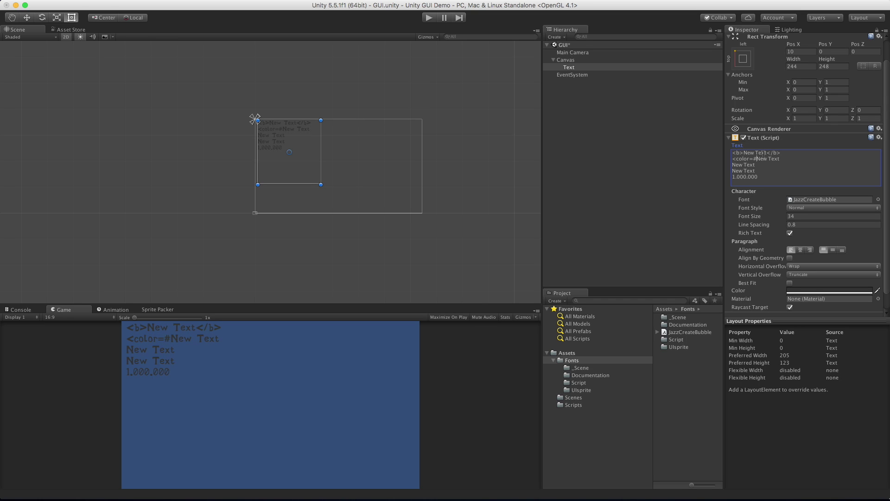
text(ff0000>)
text(<color>)
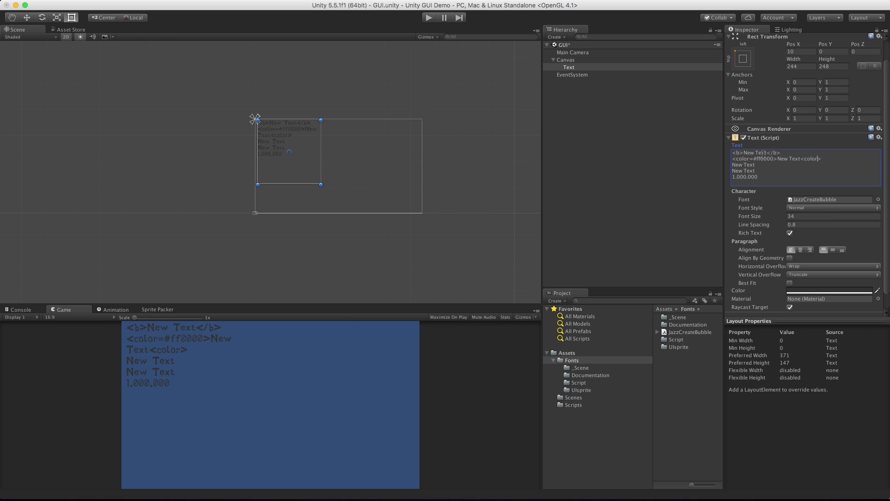
text(/)
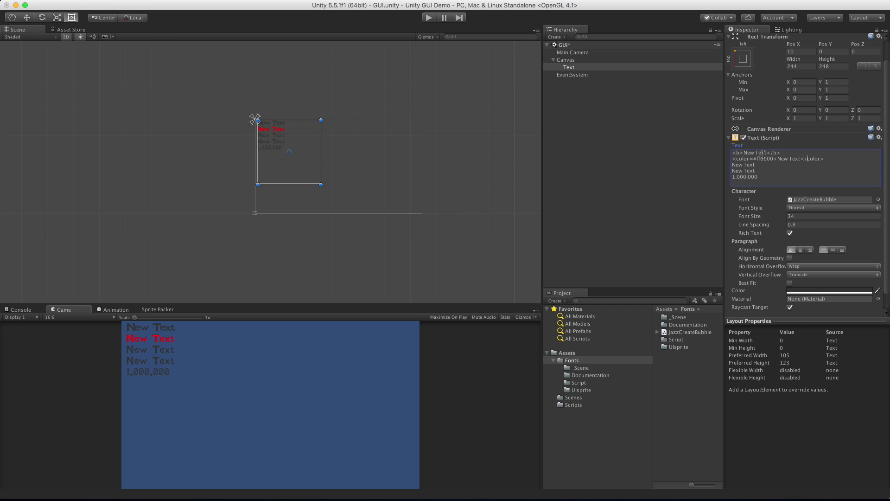
click(774, 159)
text(88)
key(BackSpace)
key(BackSpace)
text(ff)
Step: Try each horizontal and vertical alignment option, ending centred both ways
click(800, 250)
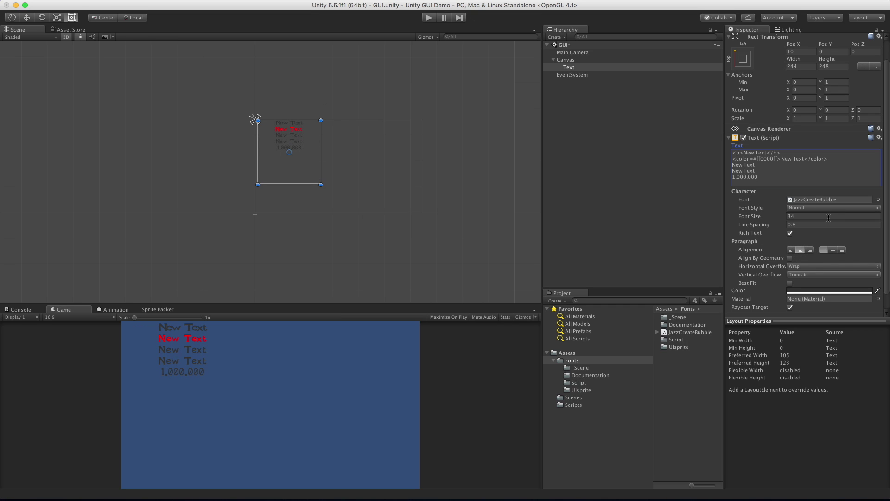
click(810, 250)
click(794, 250)
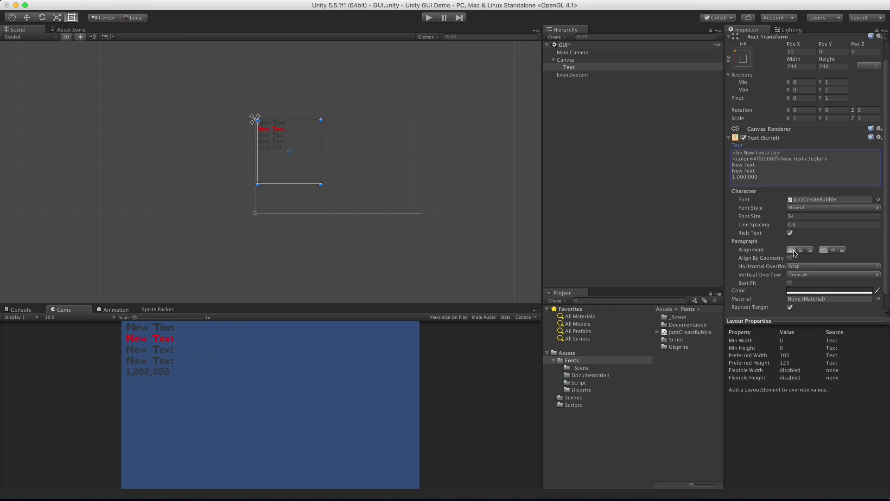
click(802, 251)
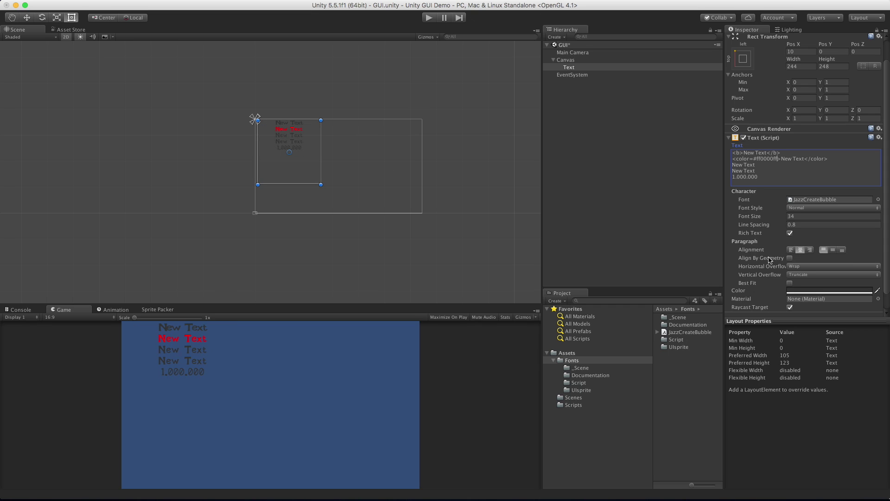
click(834, 251)
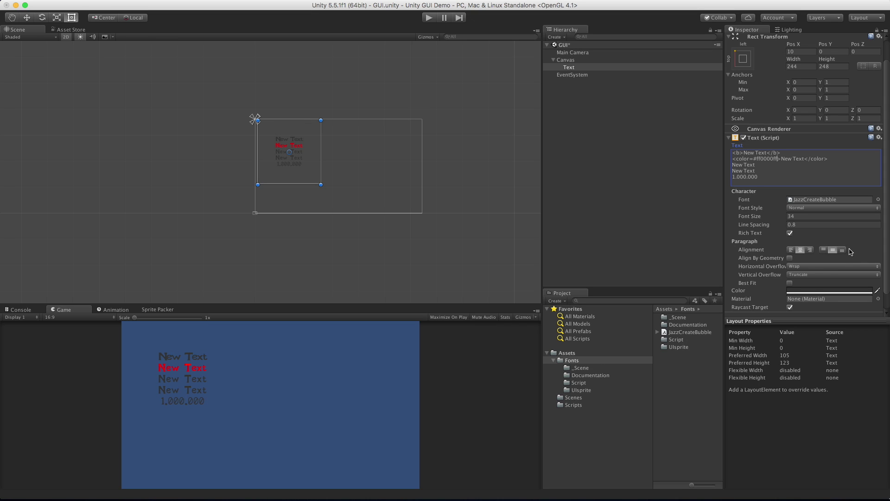
click(842, 250)
click(824, 250)
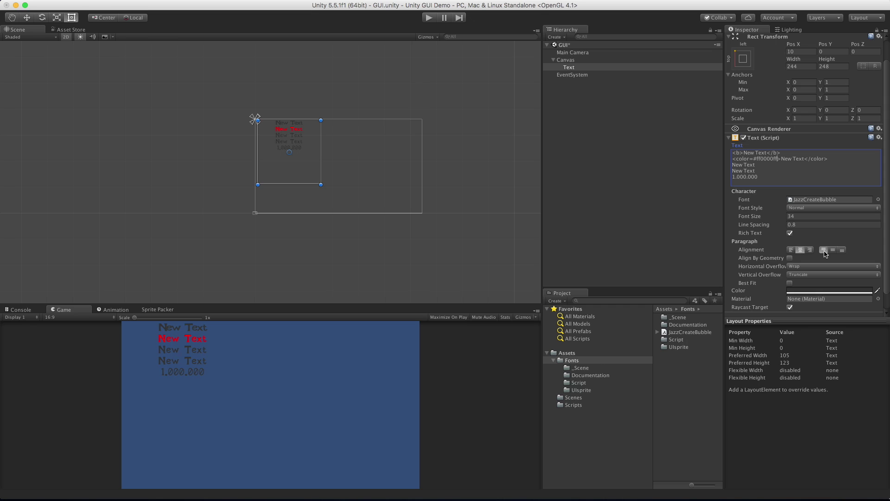
click(833, 251)
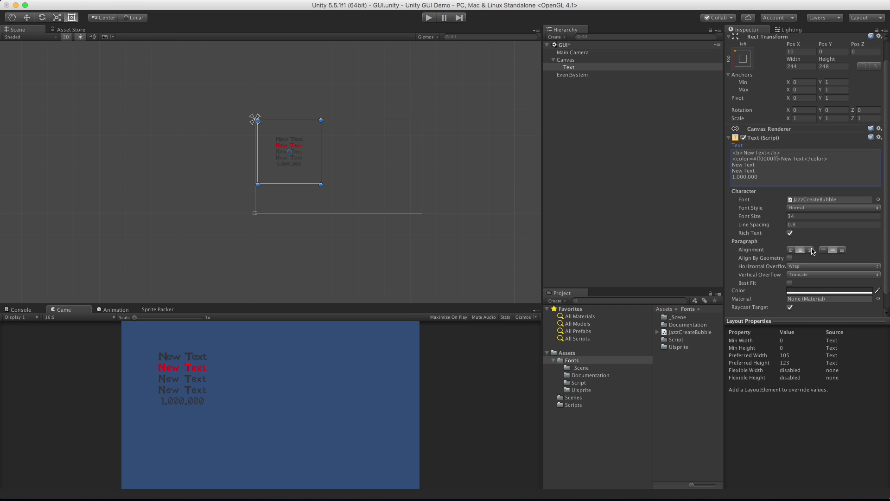
Step: Shorten the text box to 97 px tall and set left, middle alignment
drag(301, 184, 313, 146)
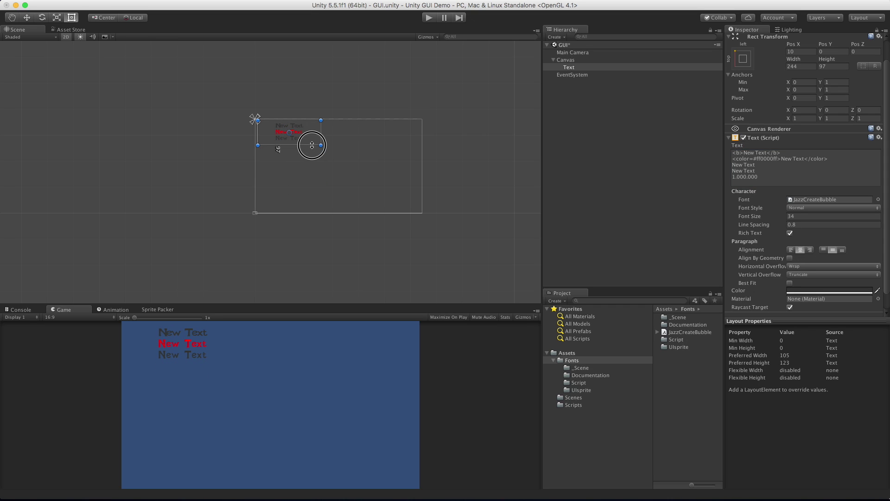
click(824, 250)
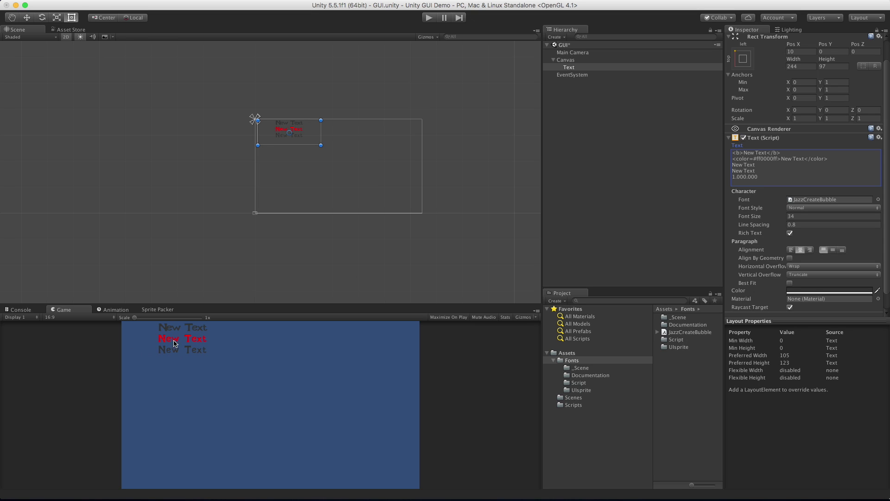
click(791, 250)
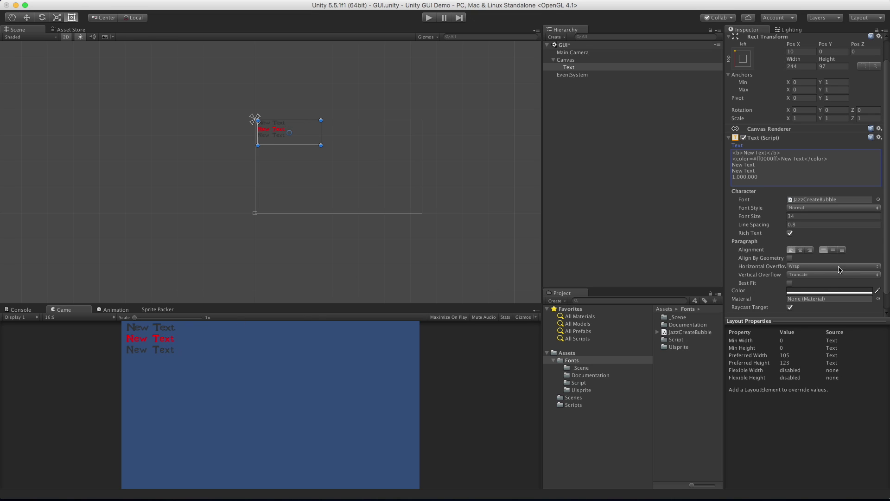
click(833, 251)
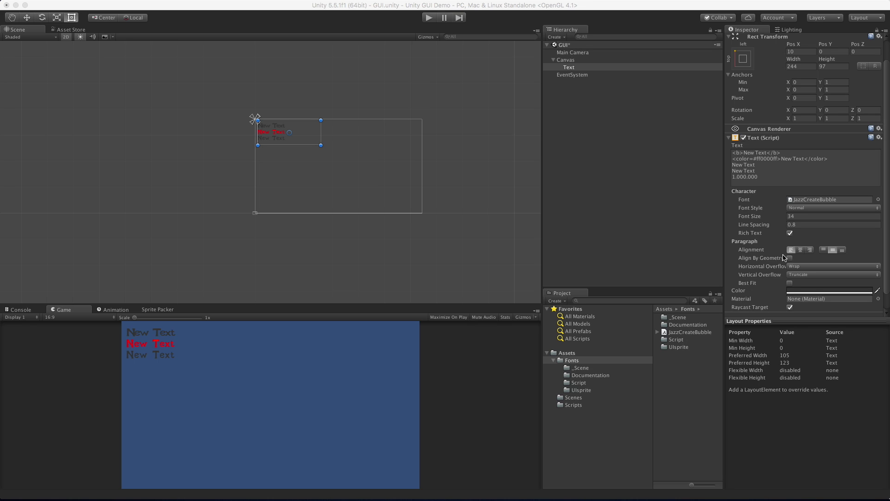
Step: Append the filler words 'dfgdfg df gdfg dfg dfg dgfdfg dg' to the bold first line
click(726, 261)
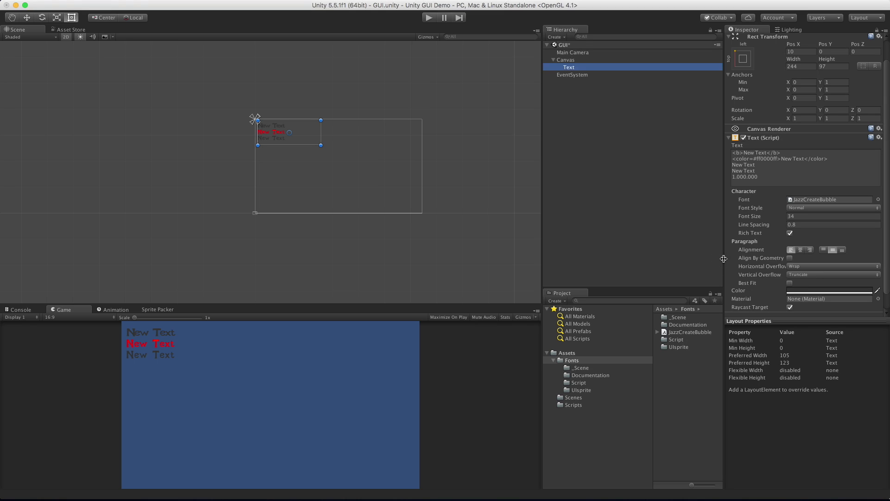
drag(726, 261, 701, 259)
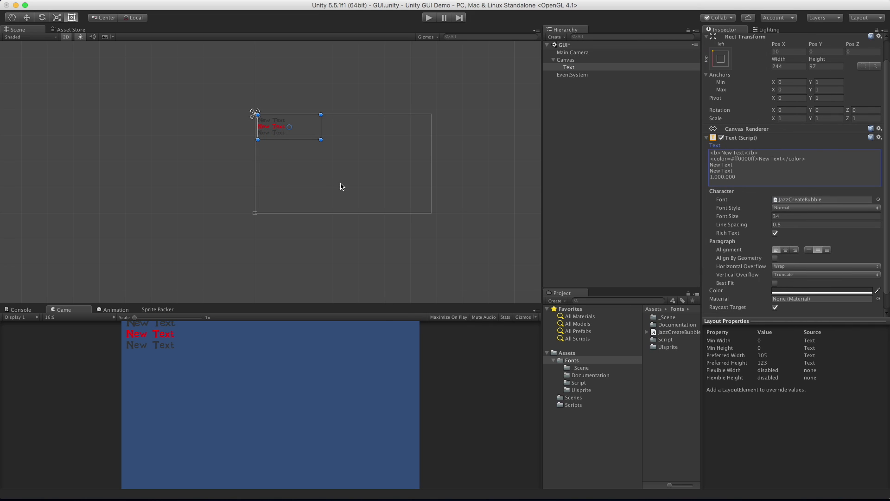
click(772, 152)
click(772, 153)
text(dfgdfg df gdfg dfg )
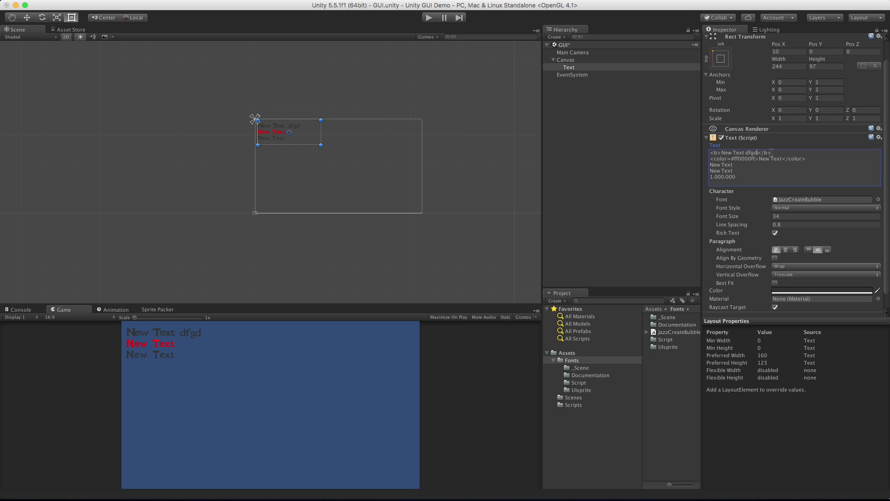
text(dfg dgfdfg dg)
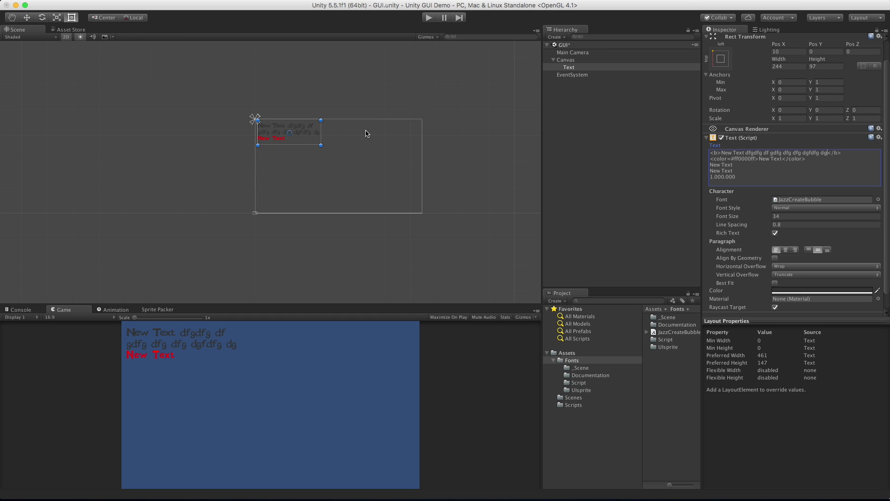
Step: Try Horizontal Overflow set to Overflow, revert to Wrap, and shorten the text box to 92 px
click(782, 266)
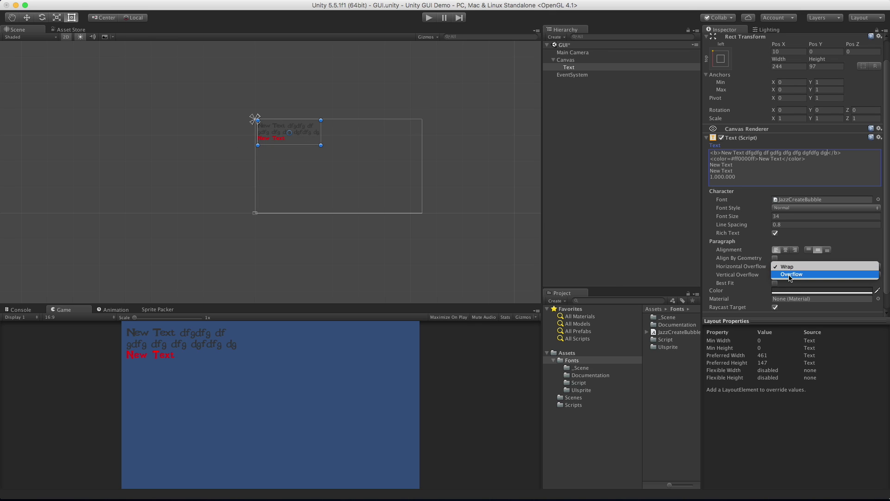
click(791, 274)
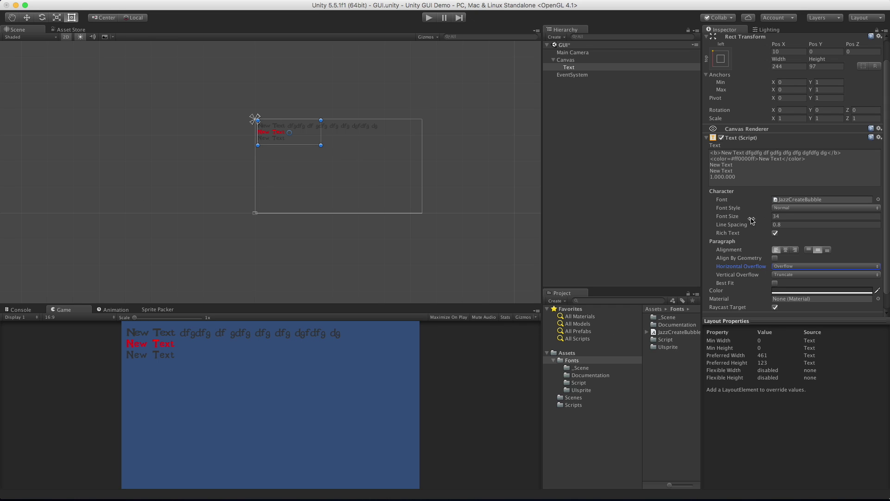
click(802, 267)
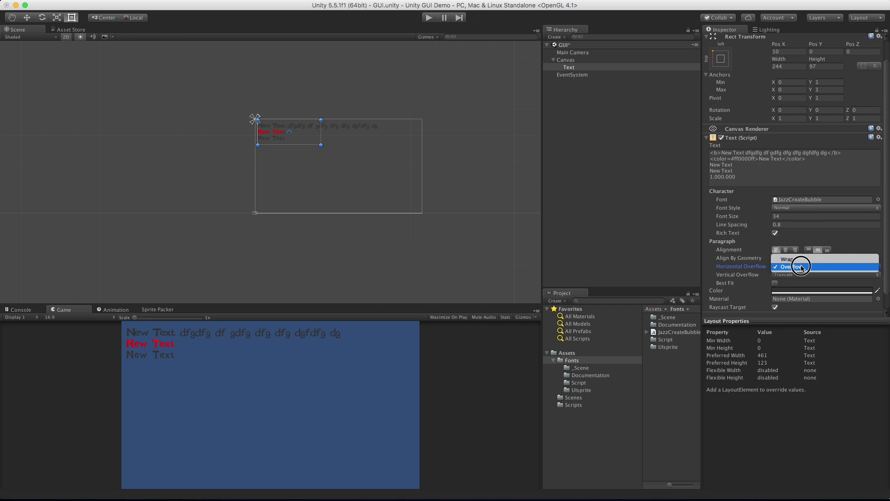
click(789, 259)
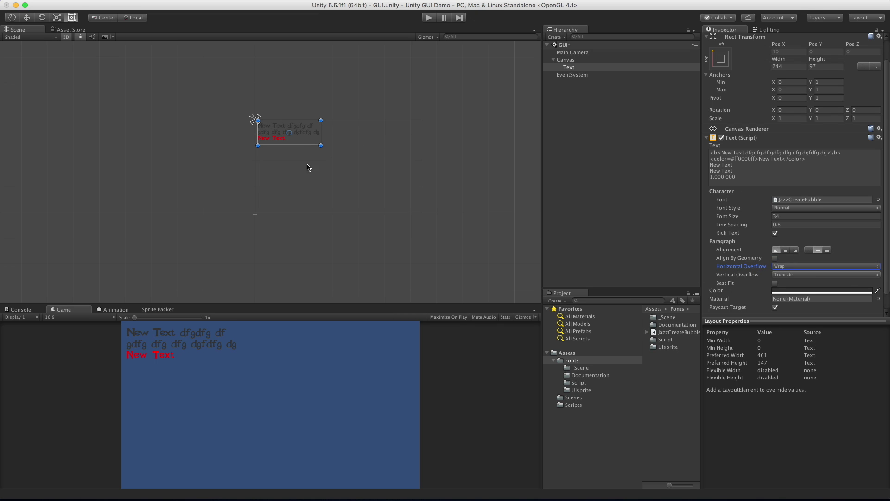
mouse_move(299, 144)
mouse_down()
mouse_move(299, 164)
mouse_move(280, 176)
mouse_move(293, 143)
mouse_up()
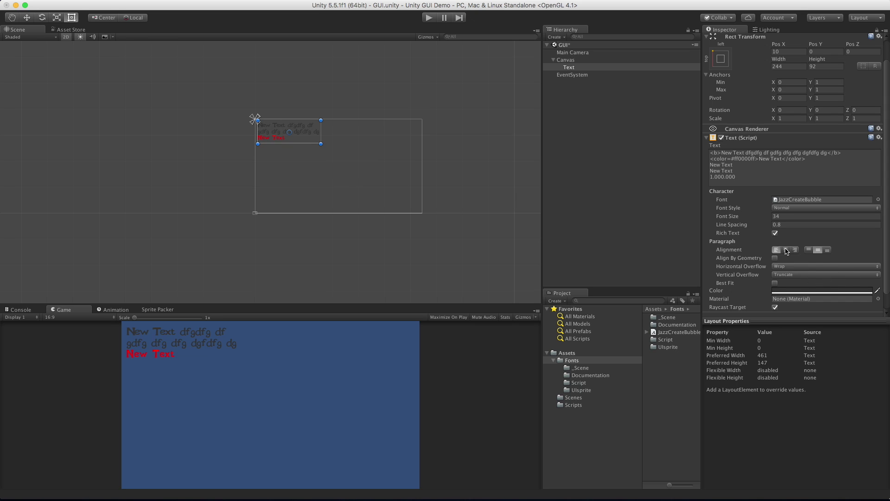
Step: Set Vertical Overflow to Overflow and align the text to the top
click(791, 274)
click(796, 284)
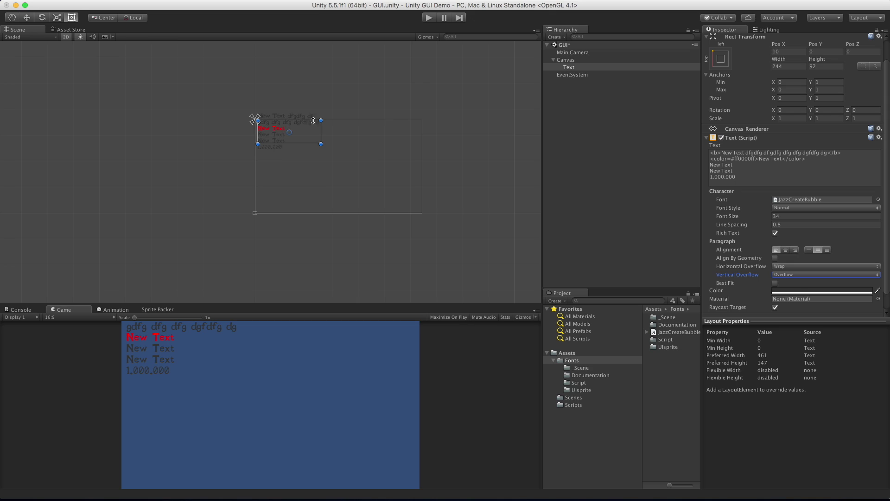
click(810, 250)
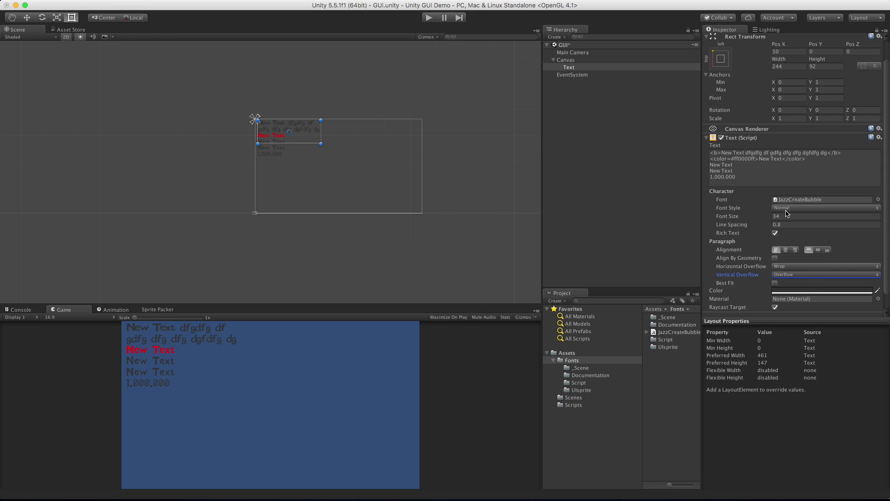
Step: Enable Best Fit with min size 10 and max size 34
click(775, 284)
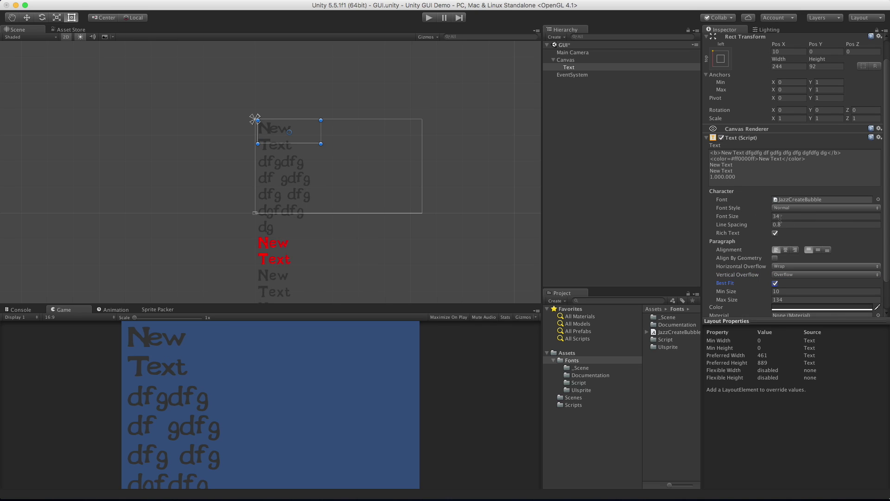
click(790, 291)
key(Tab)
text(34)
key(Tab)
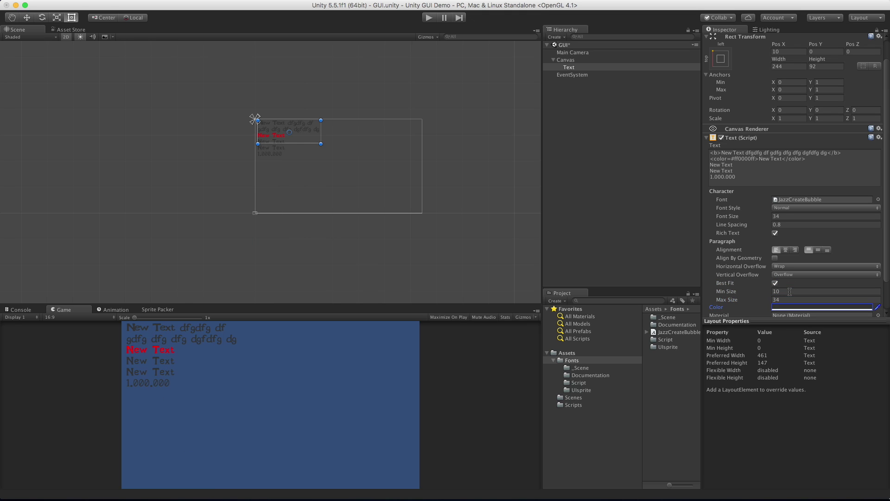